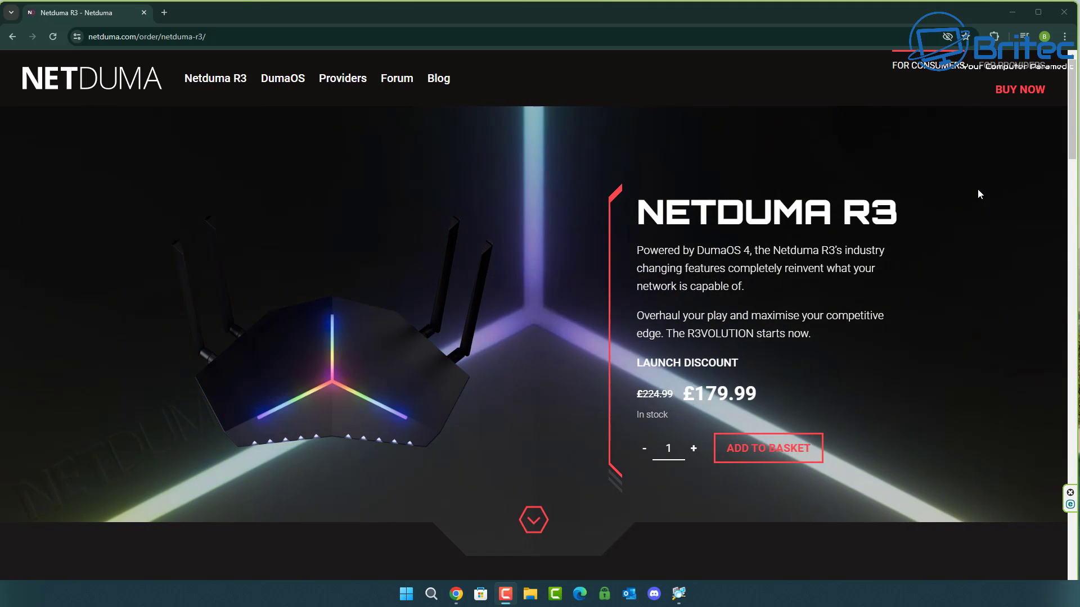
# Scroll past the R3 product page and load the DumaOS setup welcome page at dumaos/dumaweb
pyautogui.middleClick(977, 189)
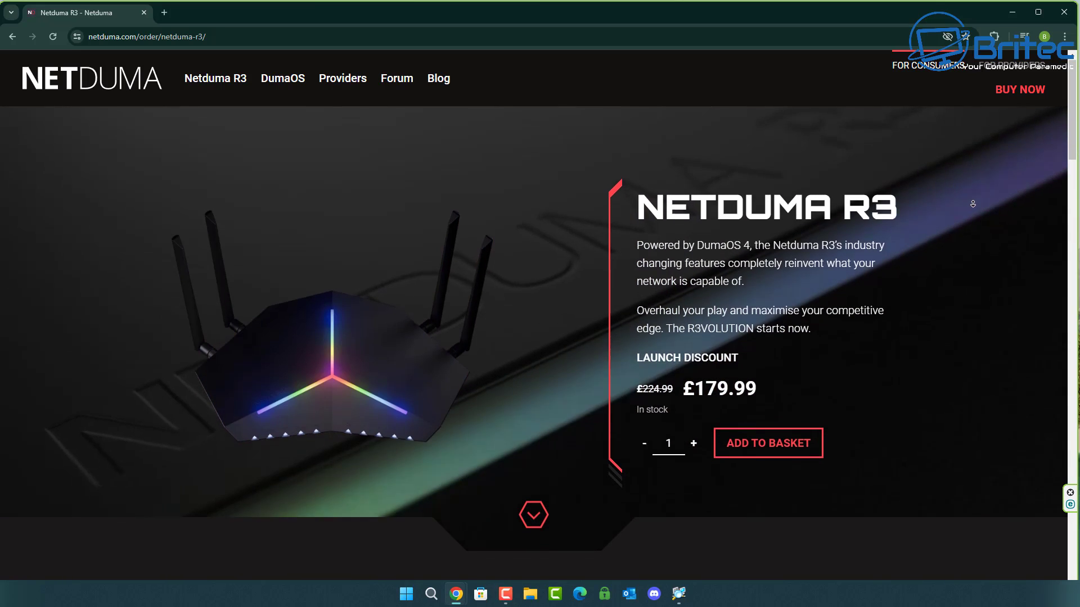
pyautogui.scroll(-1, 973, 204)
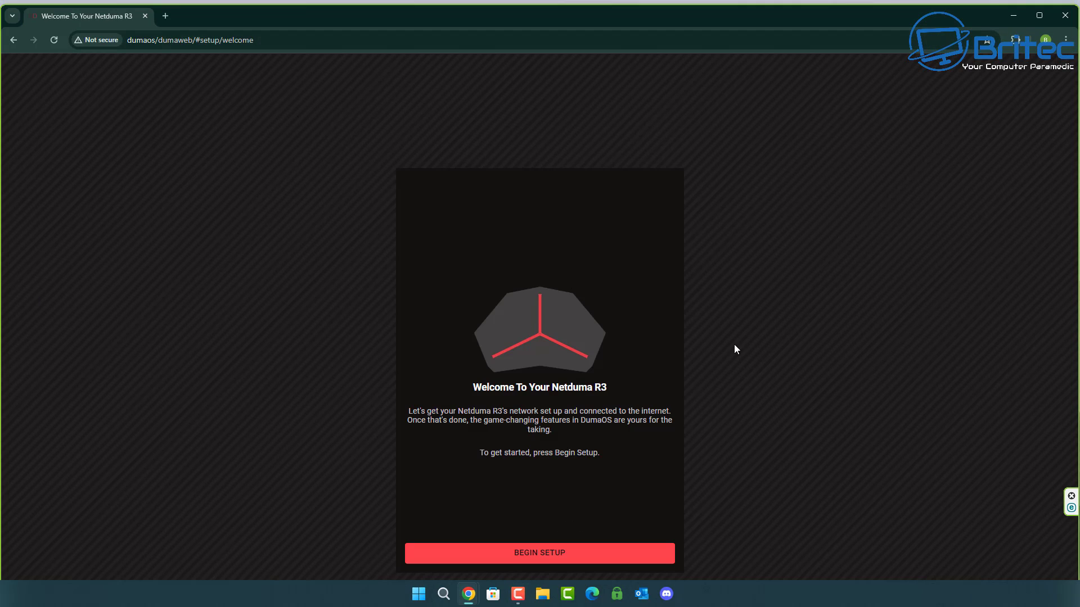
# Begin setup, confirm the detected internet connection, and accept the Terms and Conditions
pyautogui.click(567, 554)
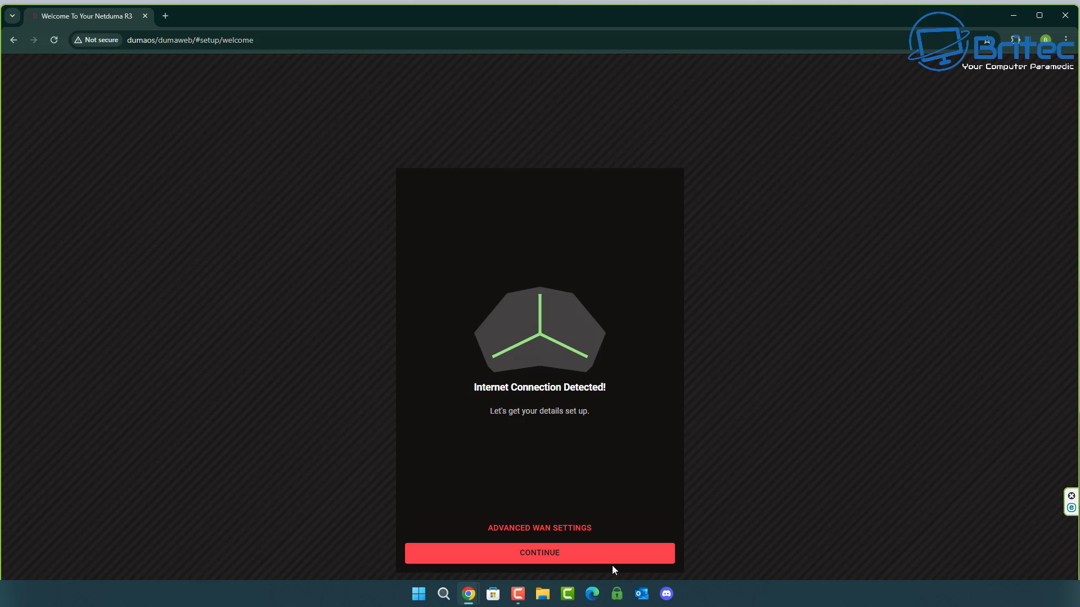
pyautogui.click(572, 562)
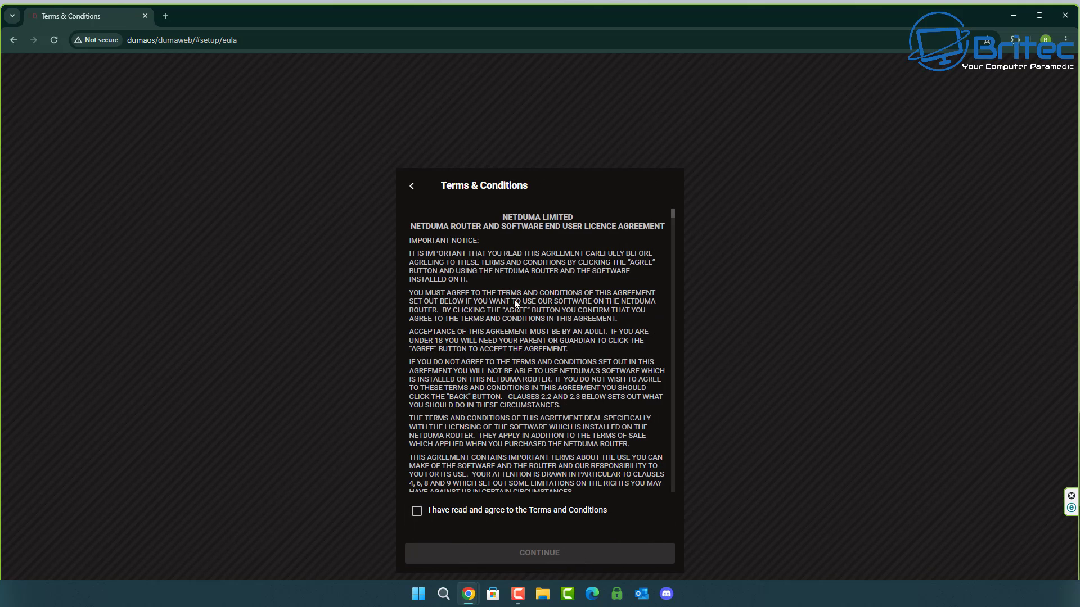
pyautogui.click(419, 515)
pyautogui.moveTo(672, 217); pyautogui.dragTo(630, 521)
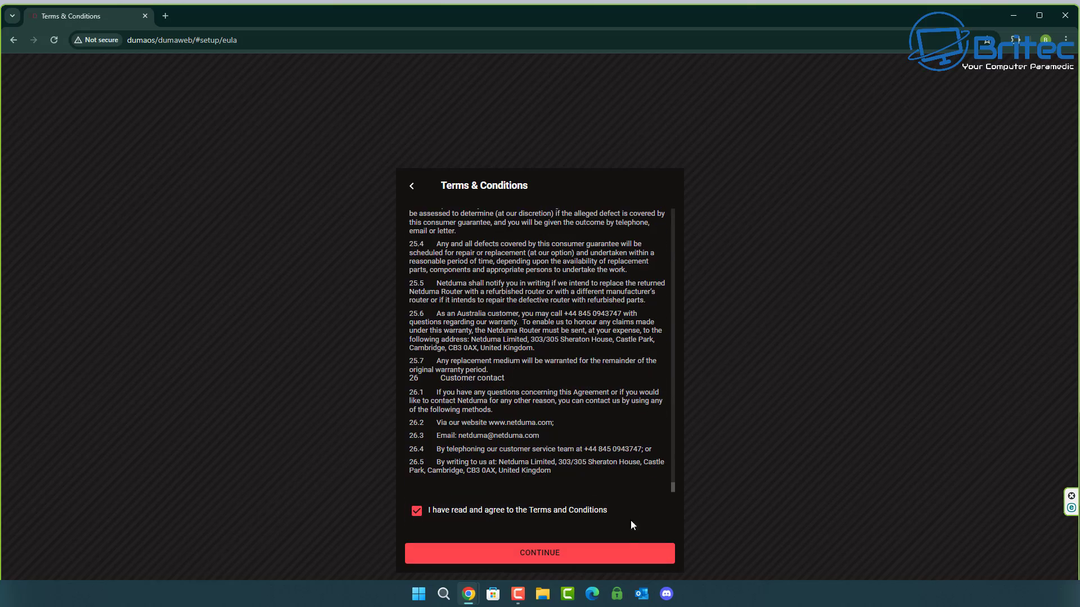
pyautogui.click(555, 558)
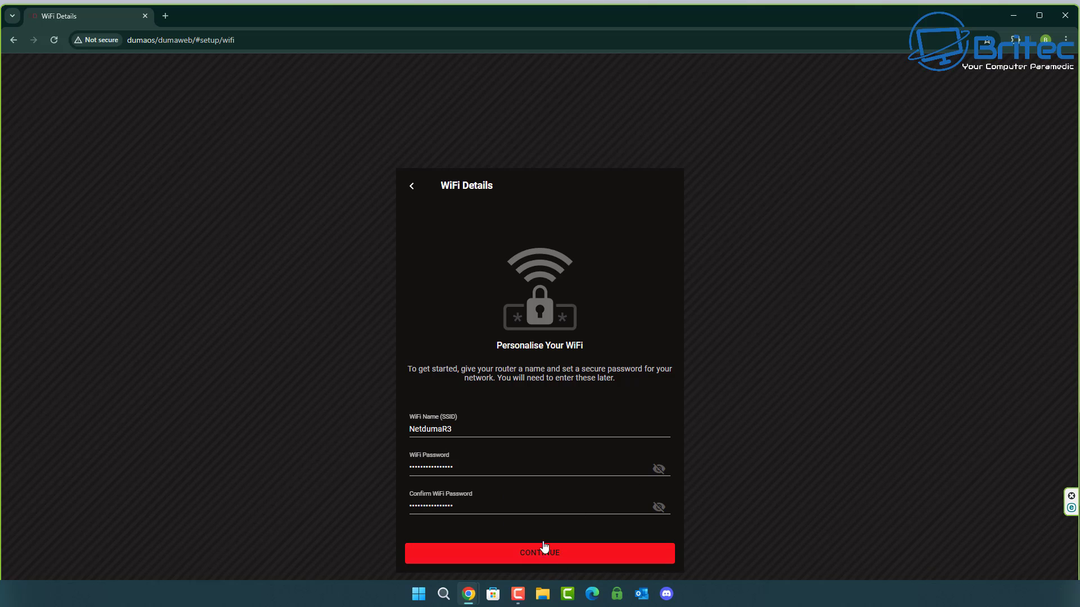
# Keep the NetdumaR3 WiFi name and password and the admin login, then save the confirmed details
pyautogui.click(508, 547)
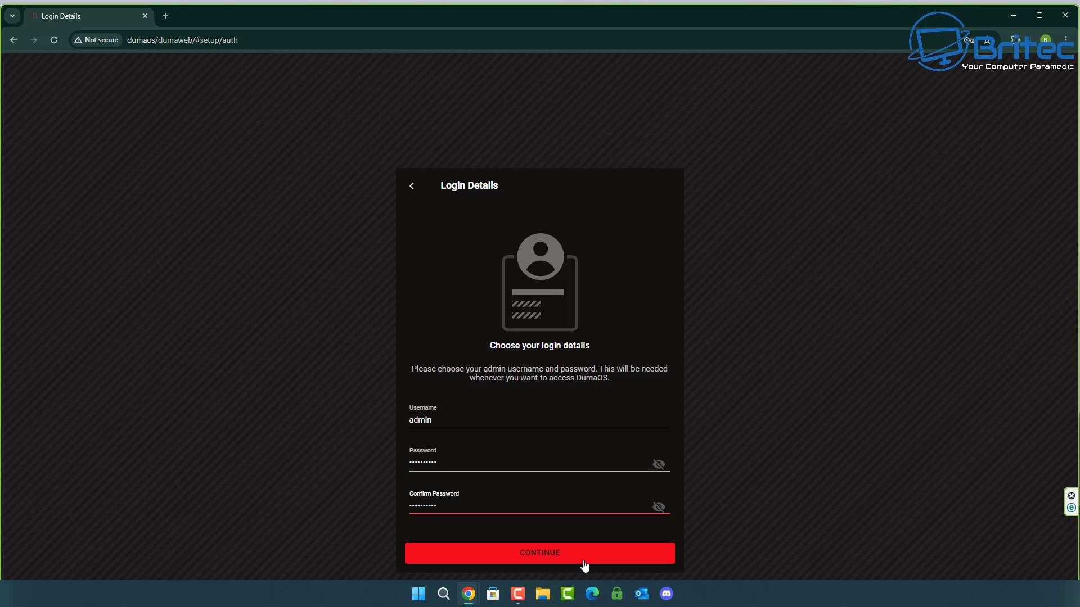
pyautogui.click(584, 565)
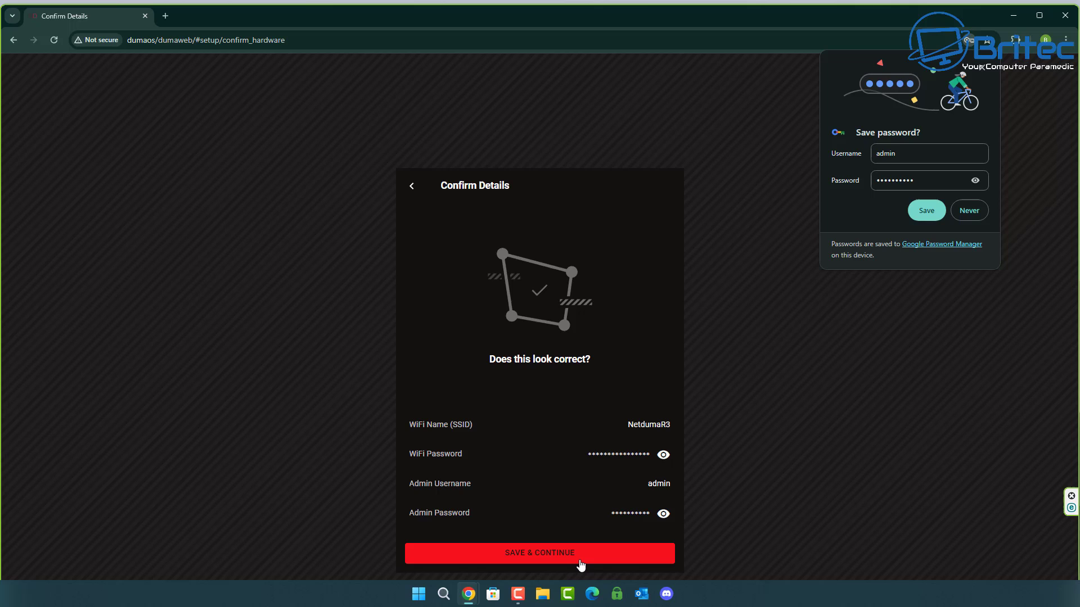
pyautogui.click(580, 563)
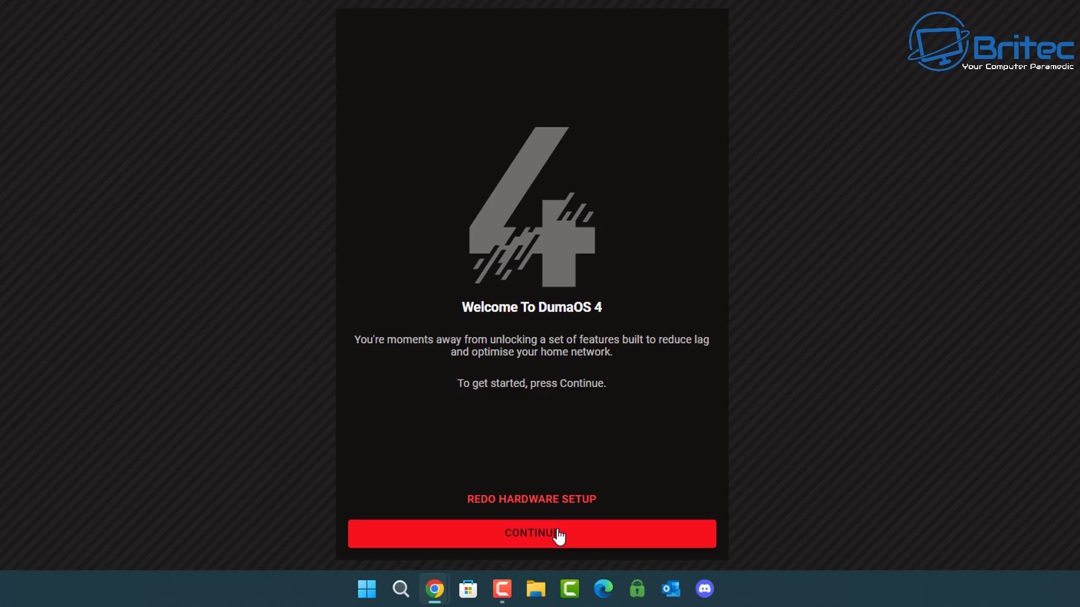
# Run a speed test and apply the measured 91.8 Mbps upload and 933.6 Mbps download
pyautogui.click(554, 533)
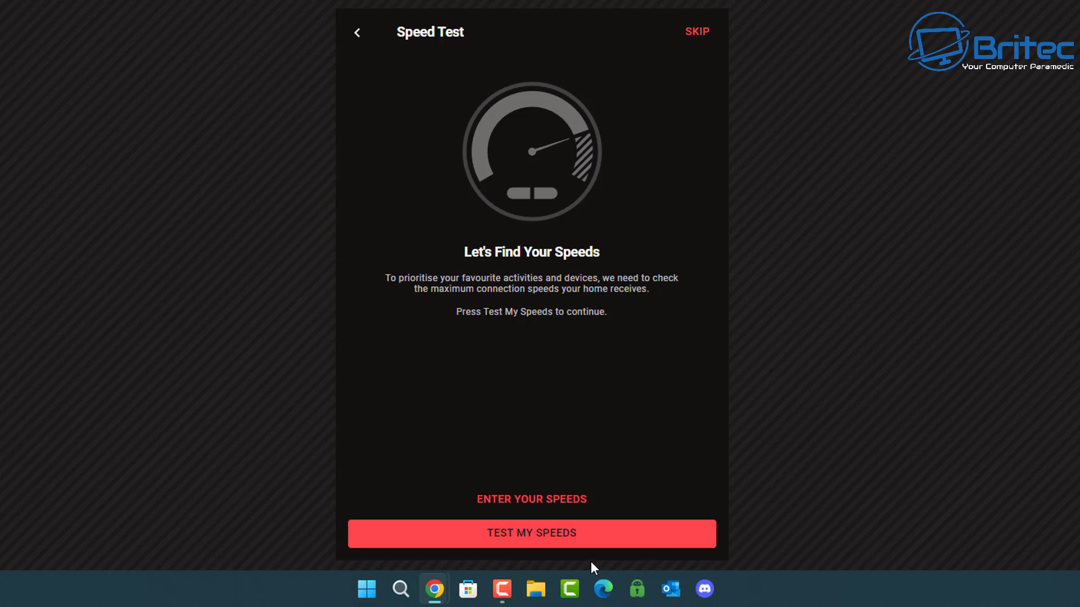
pyautogui.click(540, 539)
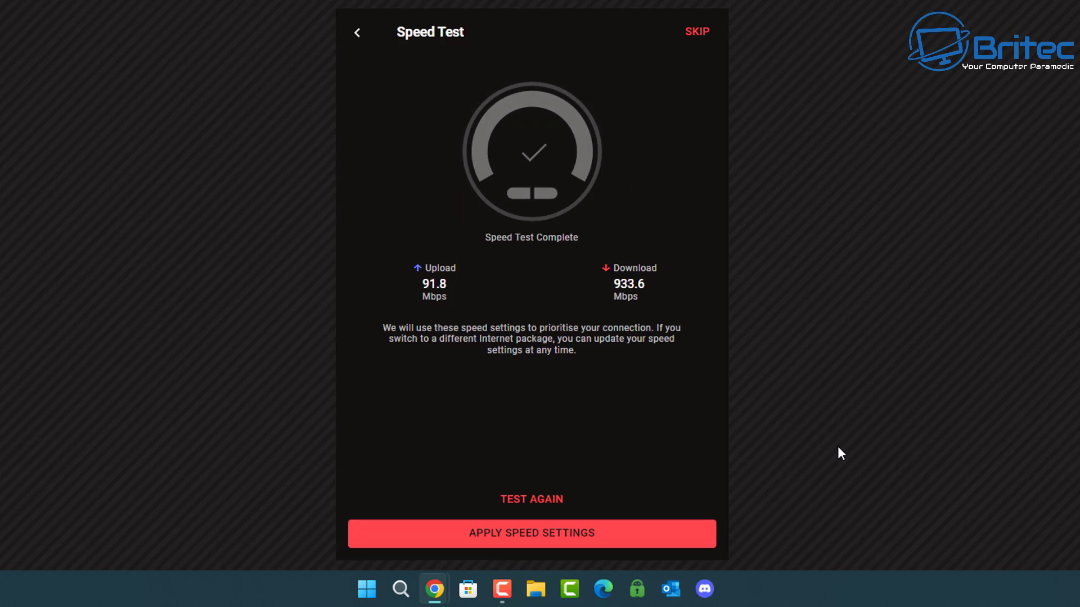
pyautogui.click(516, 541)
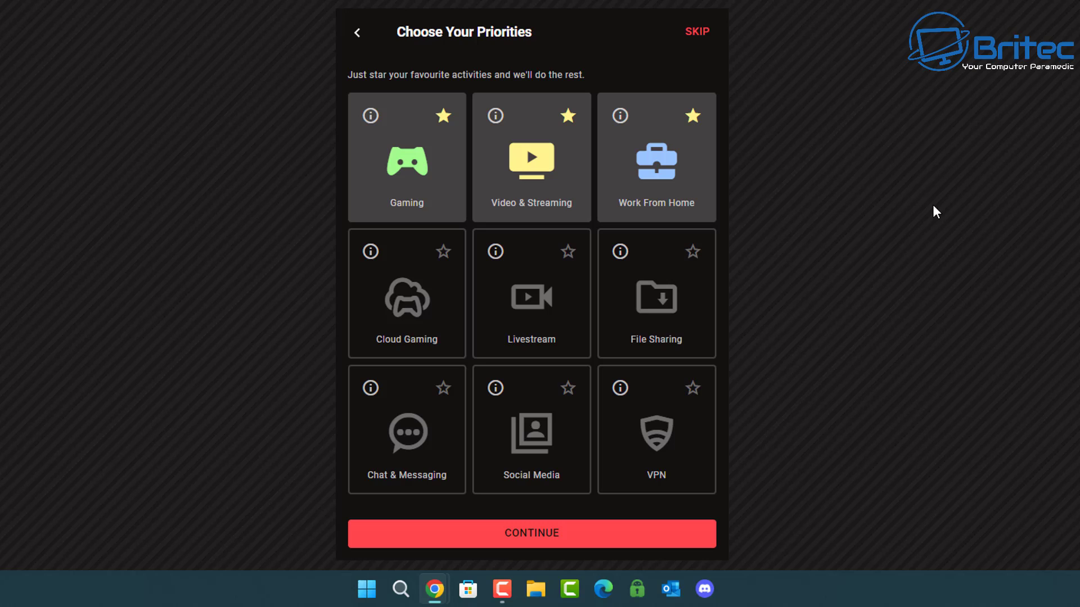
# Keep the three starred activities and confirm Gaming first, then Work From Home, then Video & Streaming
pyautogui.click(658, 538)
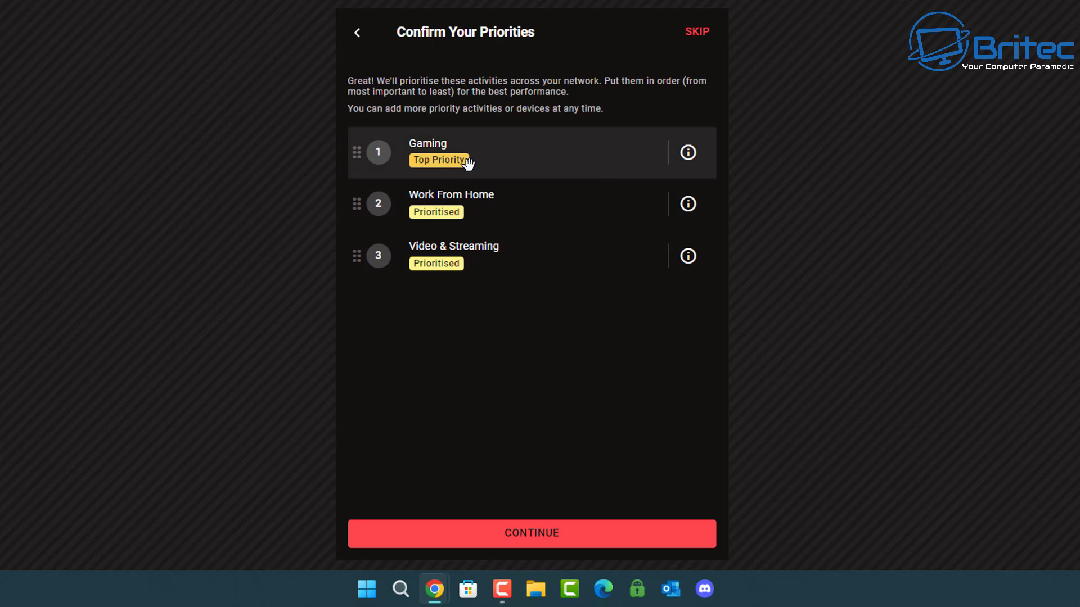
pyautogui.moveTo(480, 215); pyautogui.dragTo(514, 212)
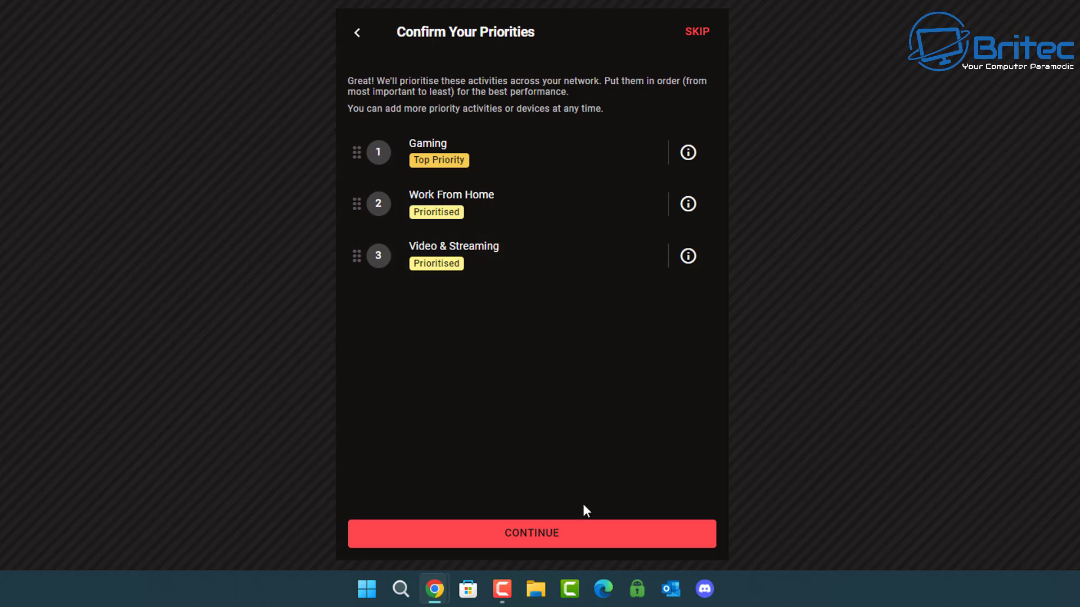
pyautogui.click(548, 544)
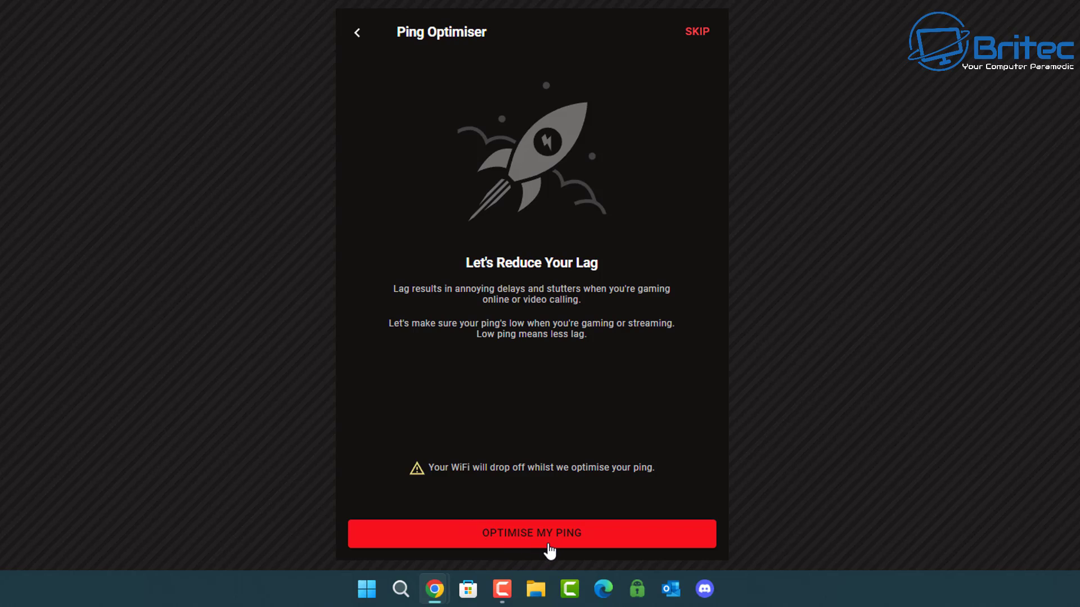
# Run the ping optimisation test and apply settings cutting busy ping from 33.7 ms to 20.5 ms
pyautogui.click(549, 551)
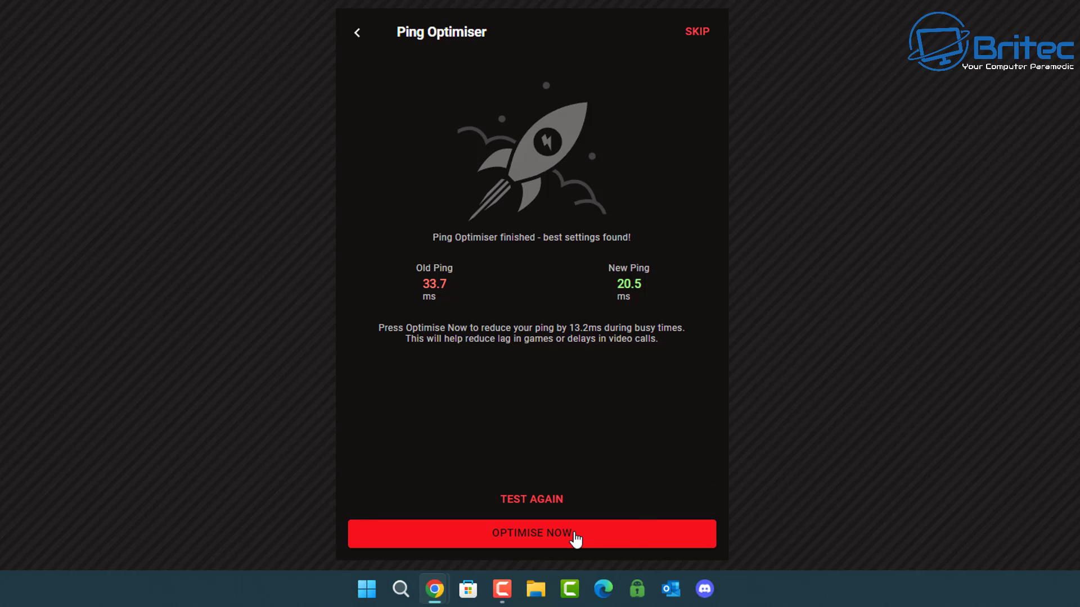
pyautogui.click(576, 539)
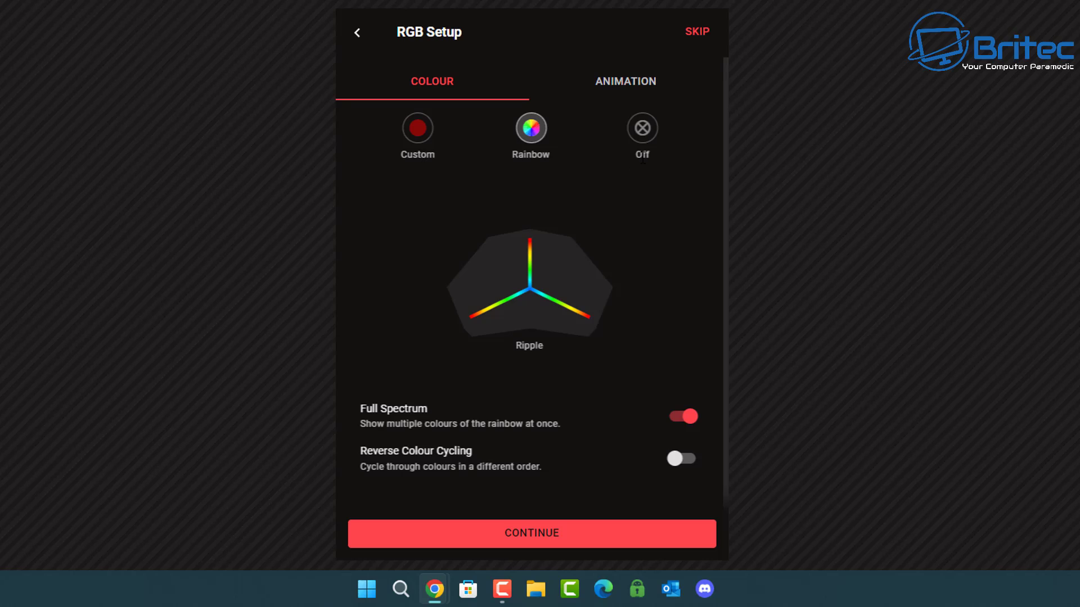
# Set the router lights to a Custom blue colour with Static animation and complete setup
pyautogui.click(644, 141)
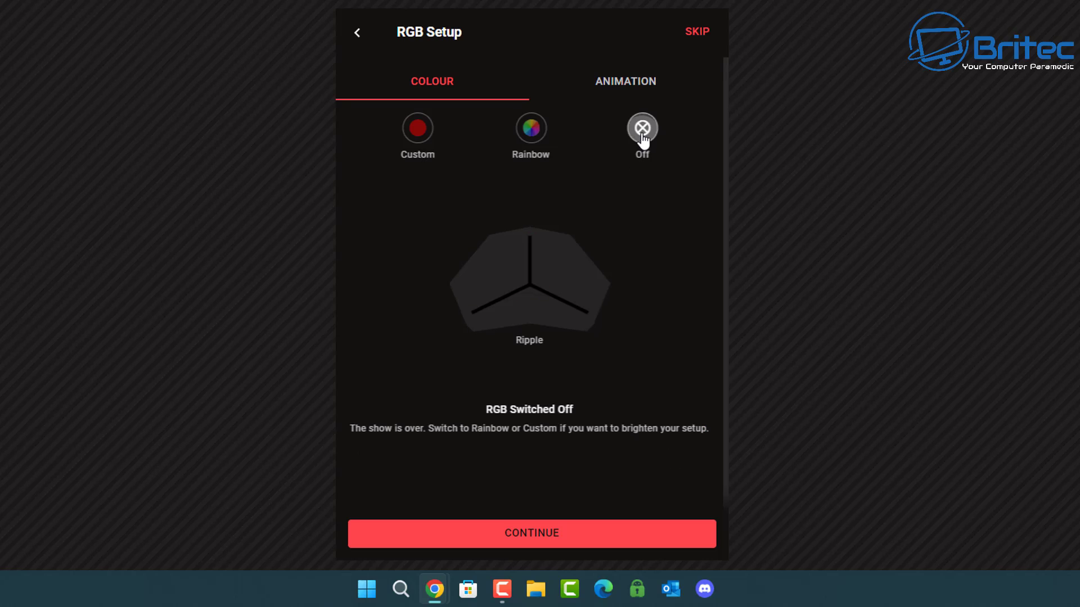
pyautogui.click(531, 130)
pyautogui.click(407, 133)
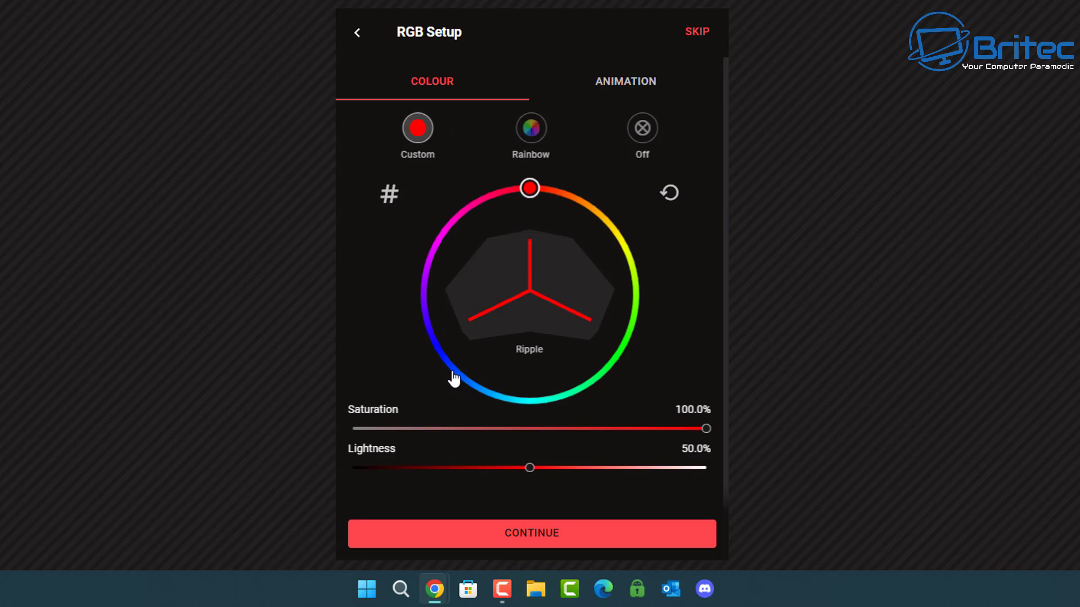
pyautogui.click(450, 371)
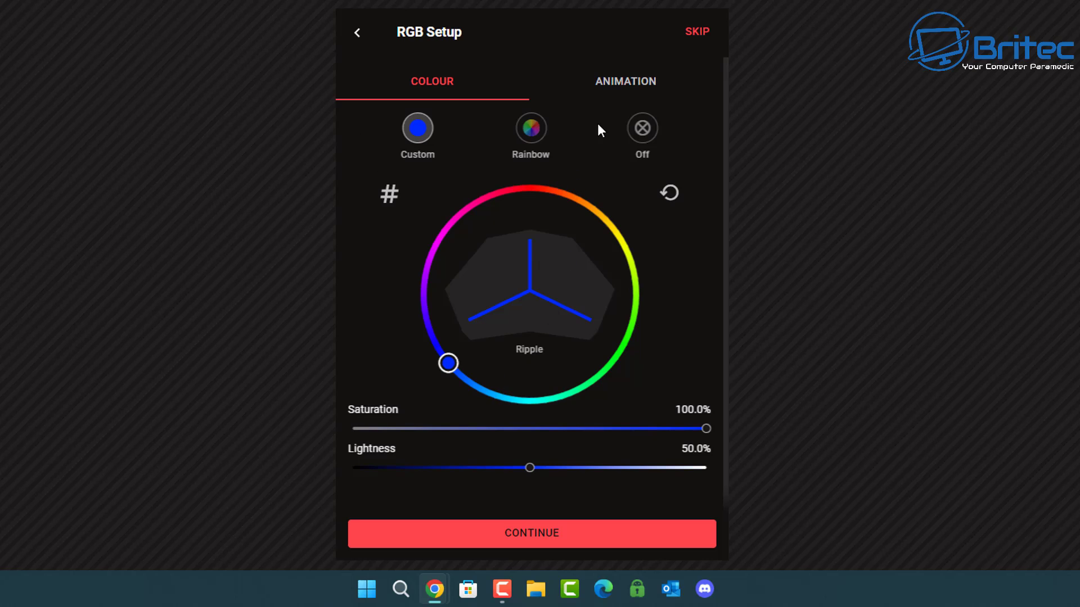
pyautogui.click(622, 90)
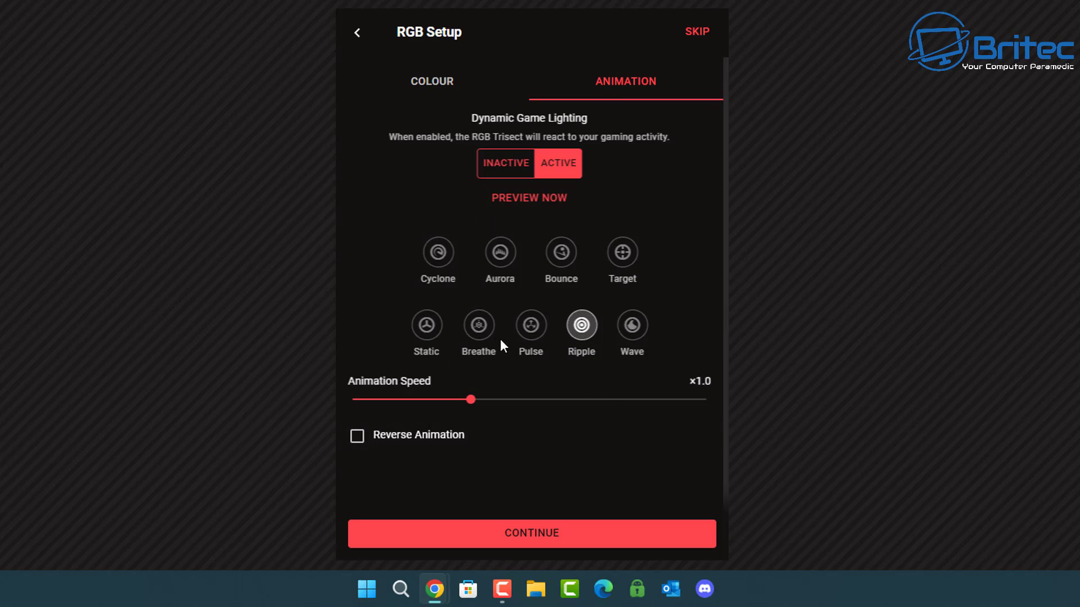
pyautogui.click(426, 327)
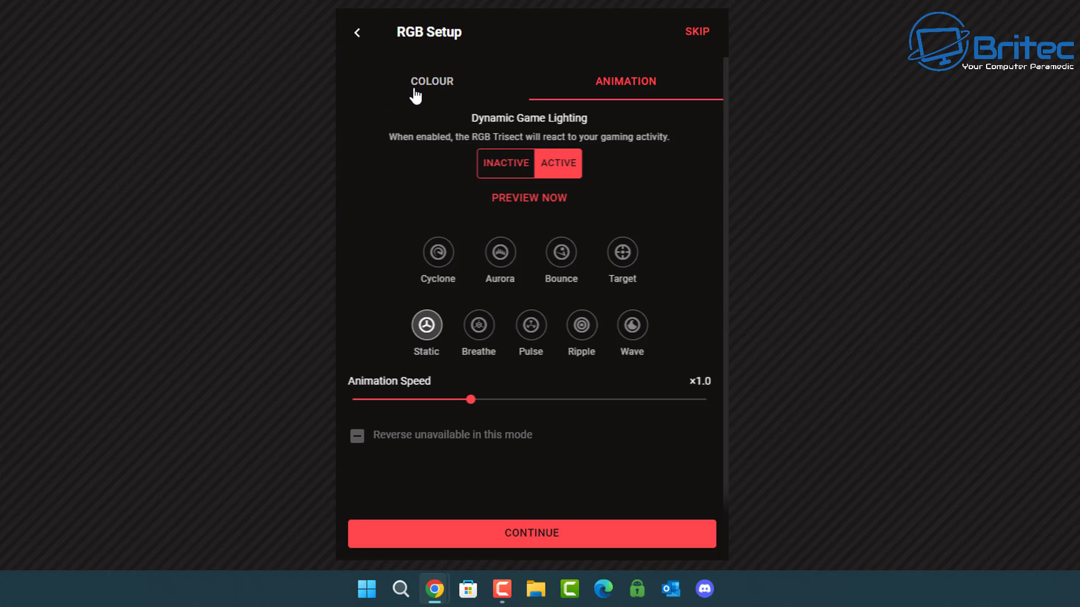
pyautogui.click(424, 90)
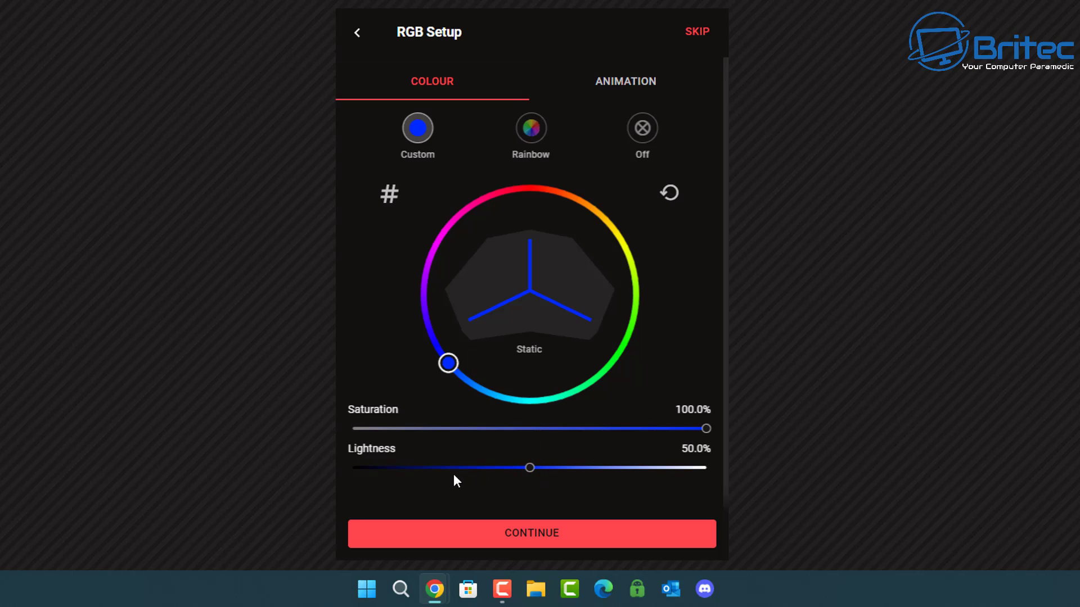
pyautogui.click(509, 550)
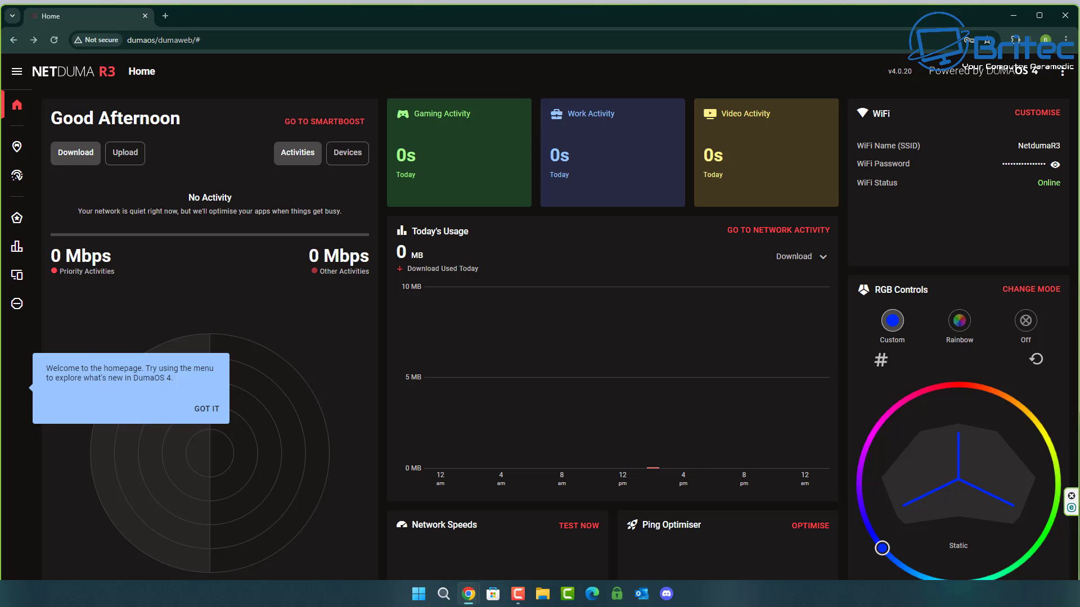
# Close the Home dashboard's GOT IT tip and go to Geo-Filter from the left sidebar
pyautogui.click(215, 415)
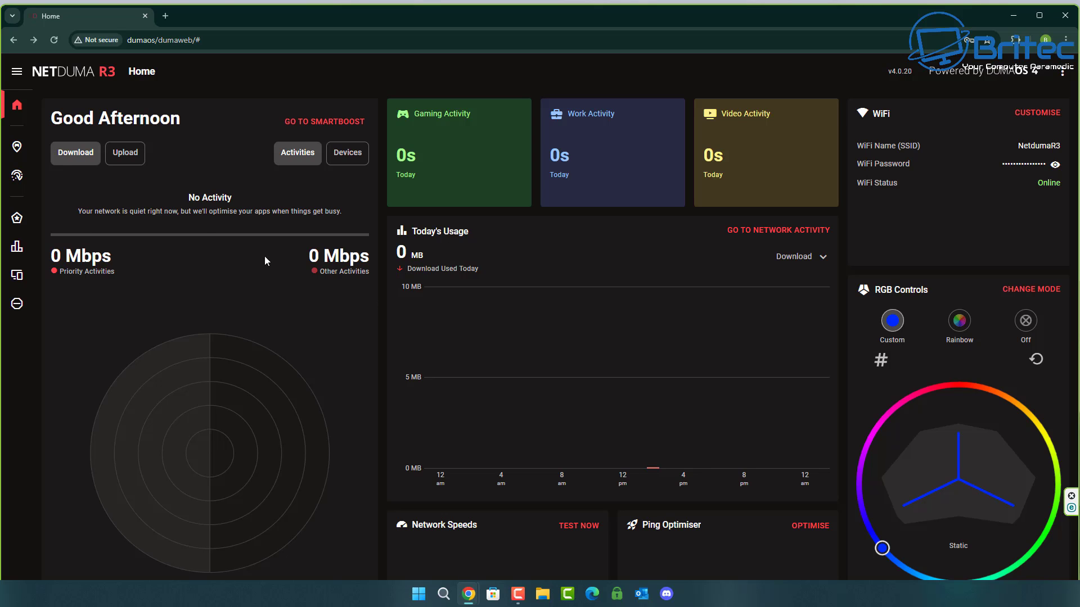
pyautogui.click(18, 147)
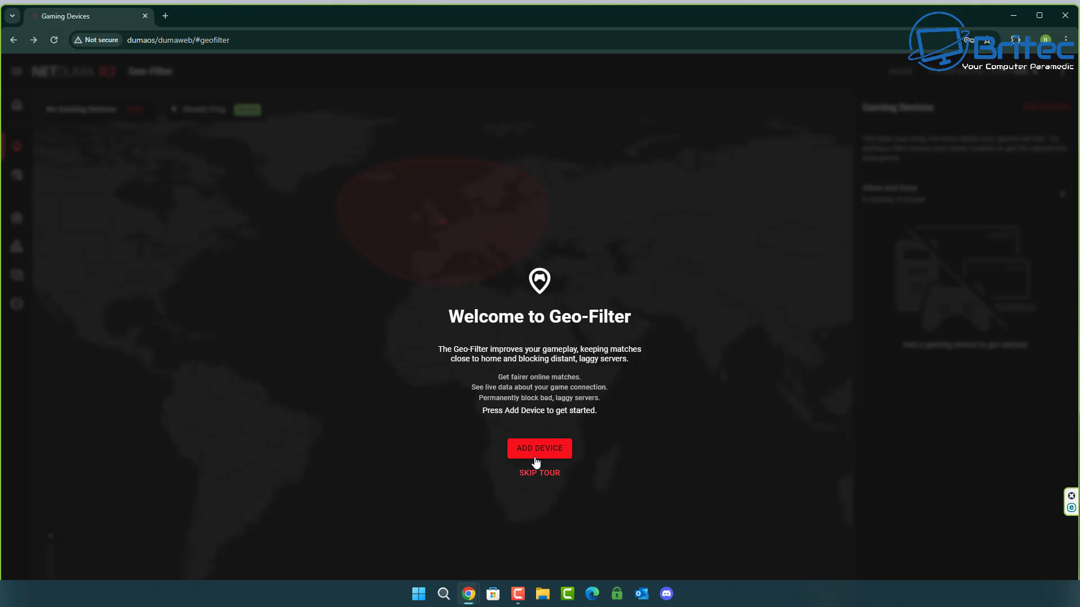
# Begin adding a Geo-Filter gaming device and select the PC DESKTOP-H3NUPDI
pyautogui.click(536, 463)
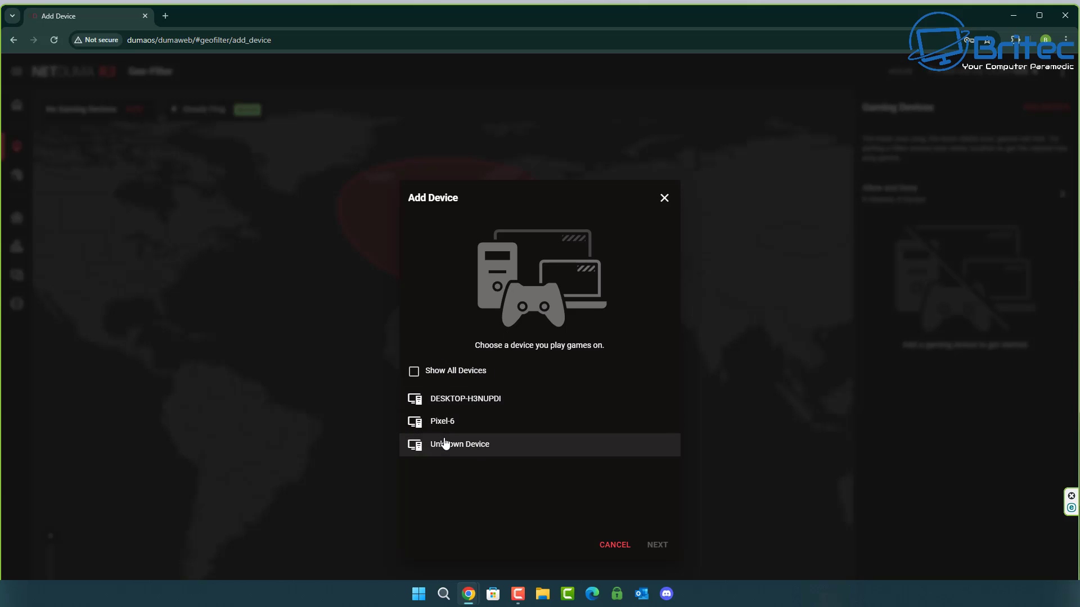
pyautogui.click(469, 402)
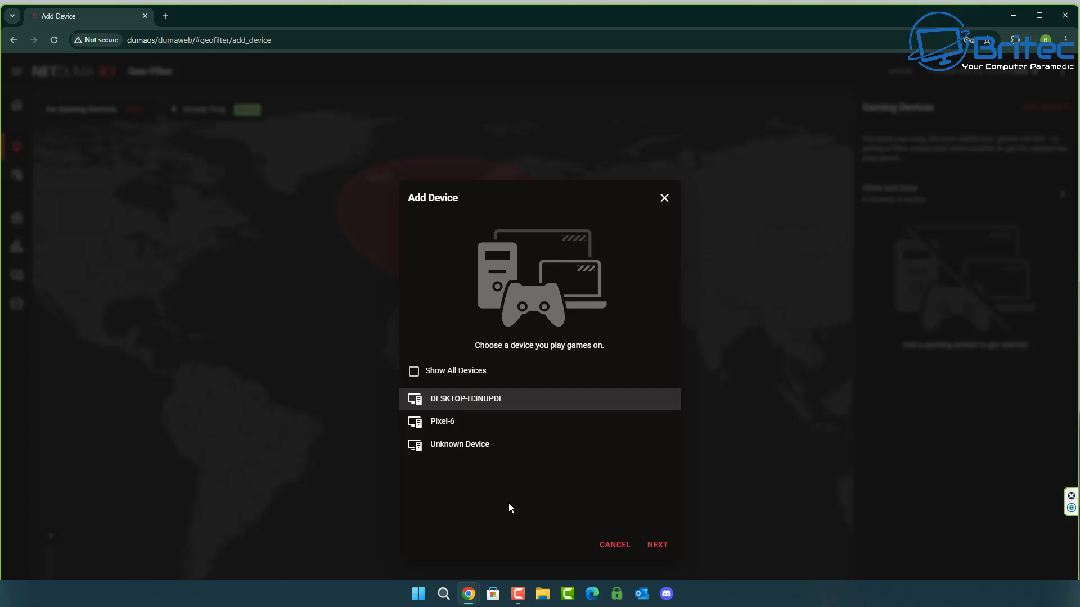
# Move on to game selection and pick Fortnite from the Choose Game list
pyautogui.click(657, 545)
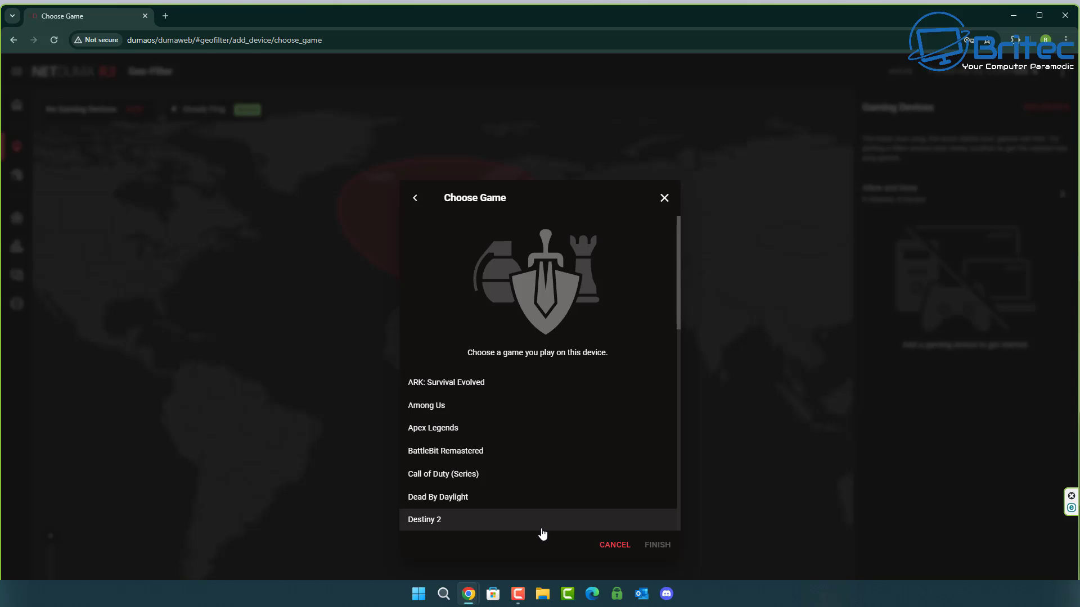
pyautogui.scroll(-5, 484, 496)
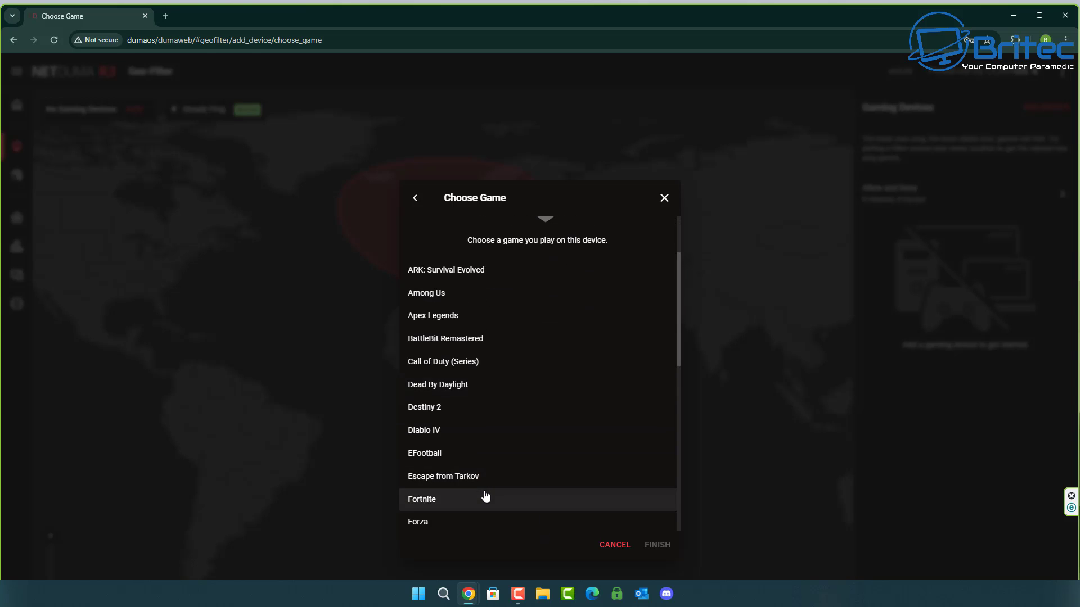
pyautogui.scroll(-3, 485, 496)
pyautogui.scroll(-3, 482, 495)
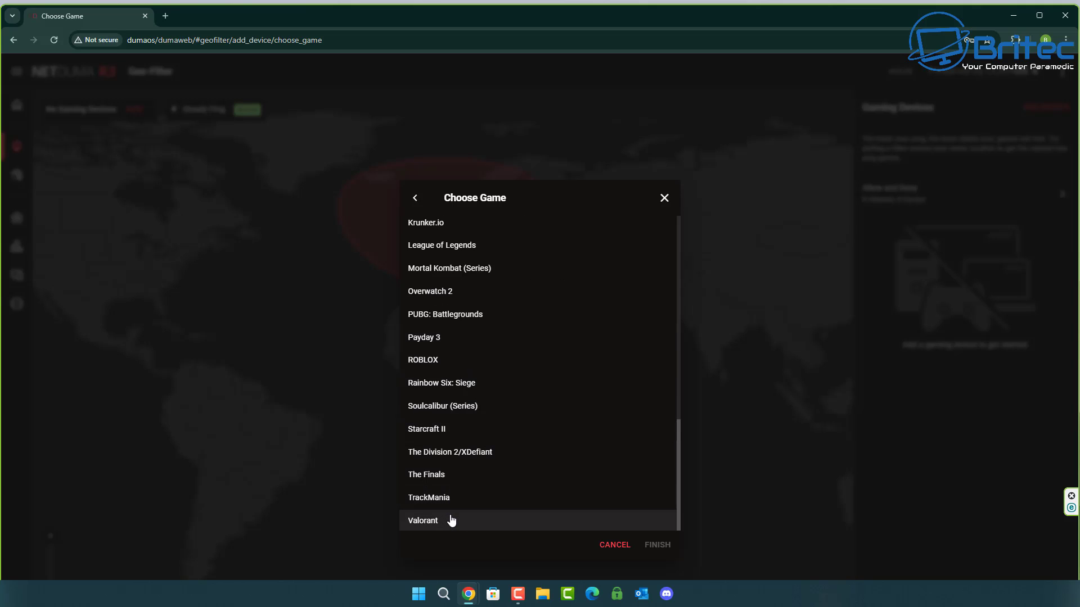
pyautogui.scroll(-2, 451, 522)
pyautogui.click(450, 440)
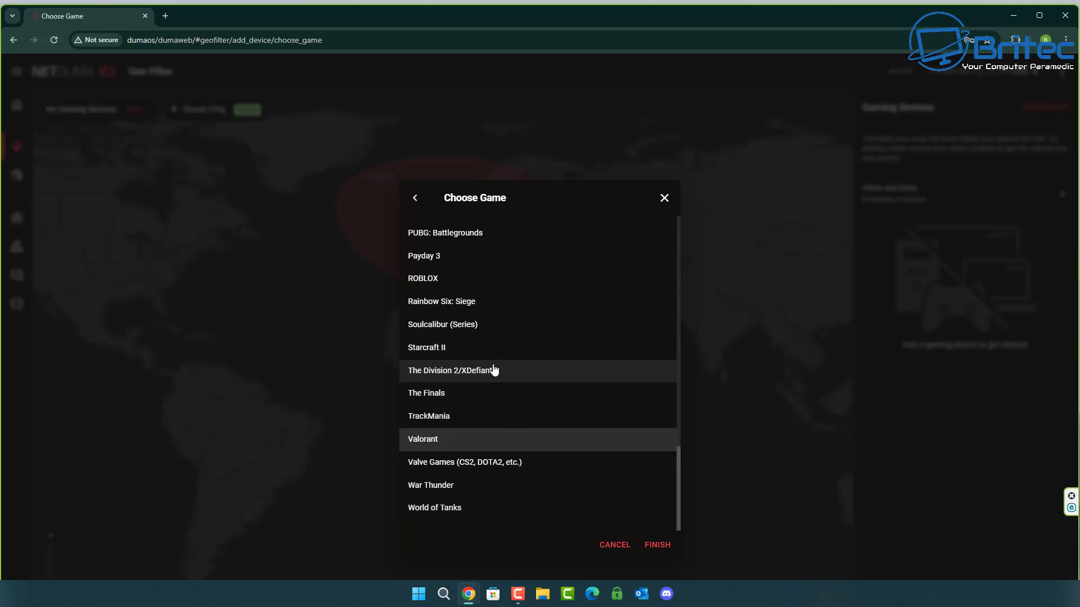
pyautogui.scroll(8, 493, 371)
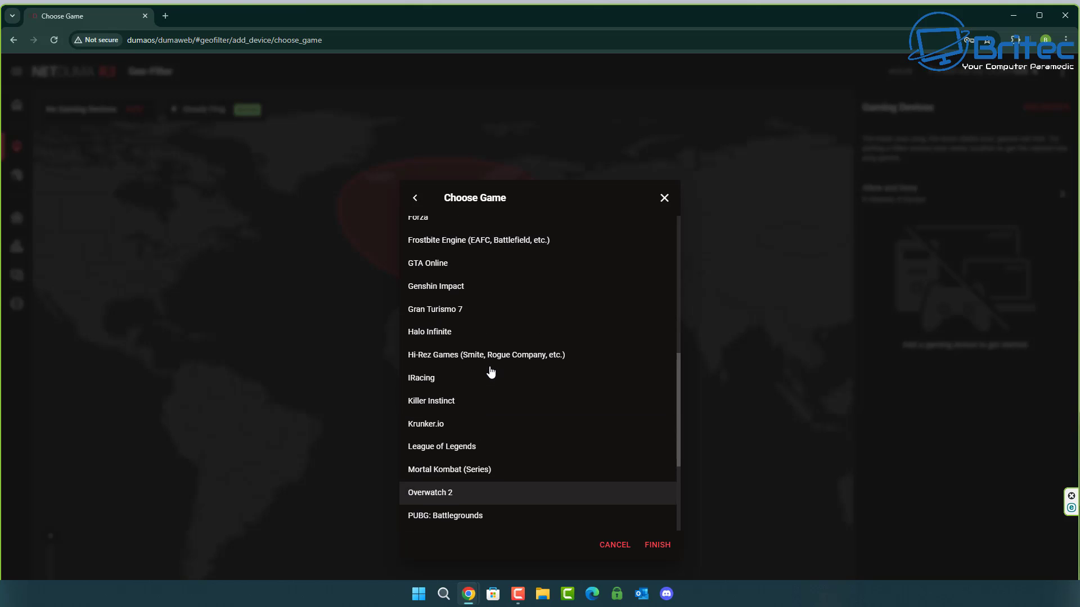
pyautogui.click(472, 365)
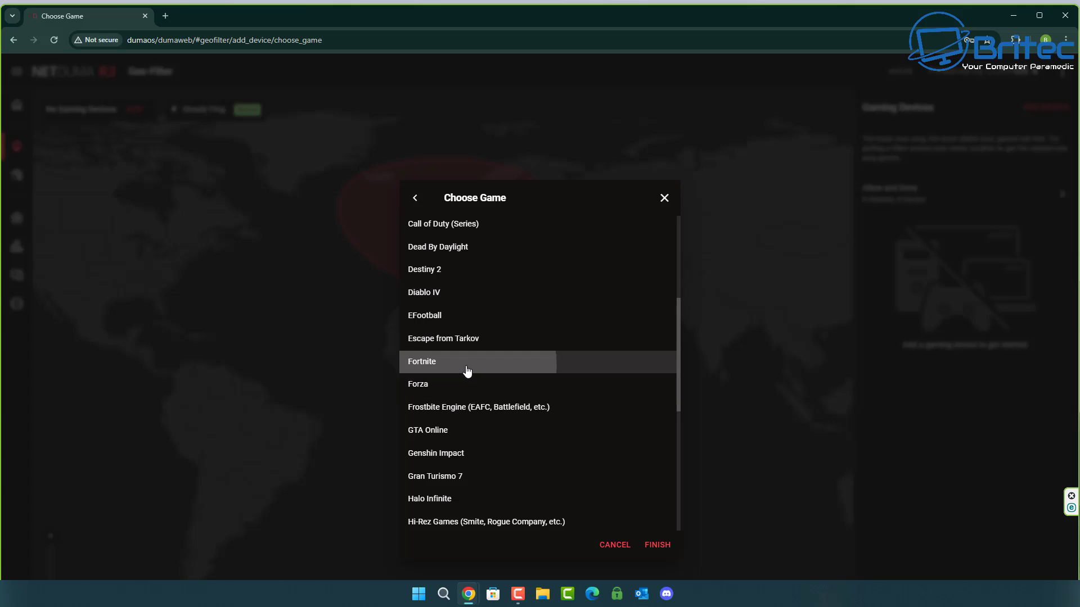
# Finish adding DESKTOP-H3NUPDI with Fortnite and close the Geo-Filter help tip
pyautogui.scroll(-3, 493, 433)
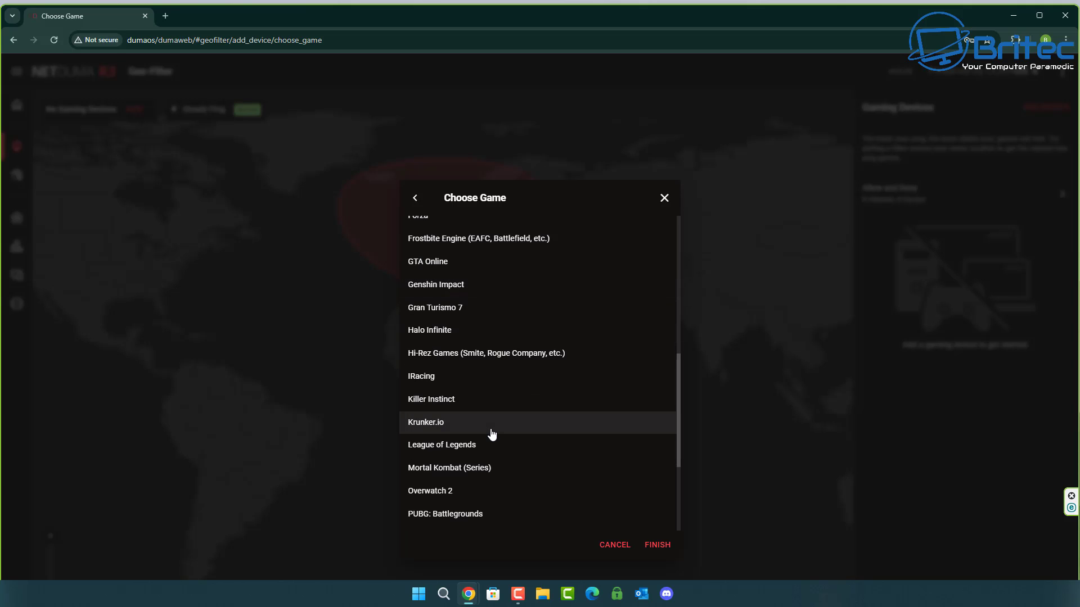
pyautogui.scroll(3, 492, 434)
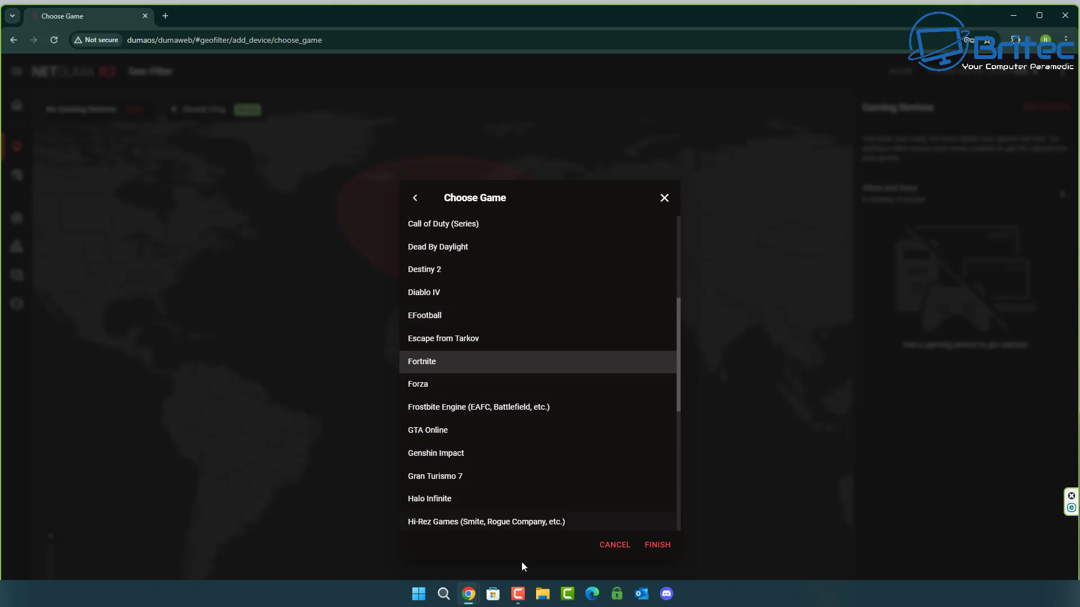
pyautogui.click(671, 552)
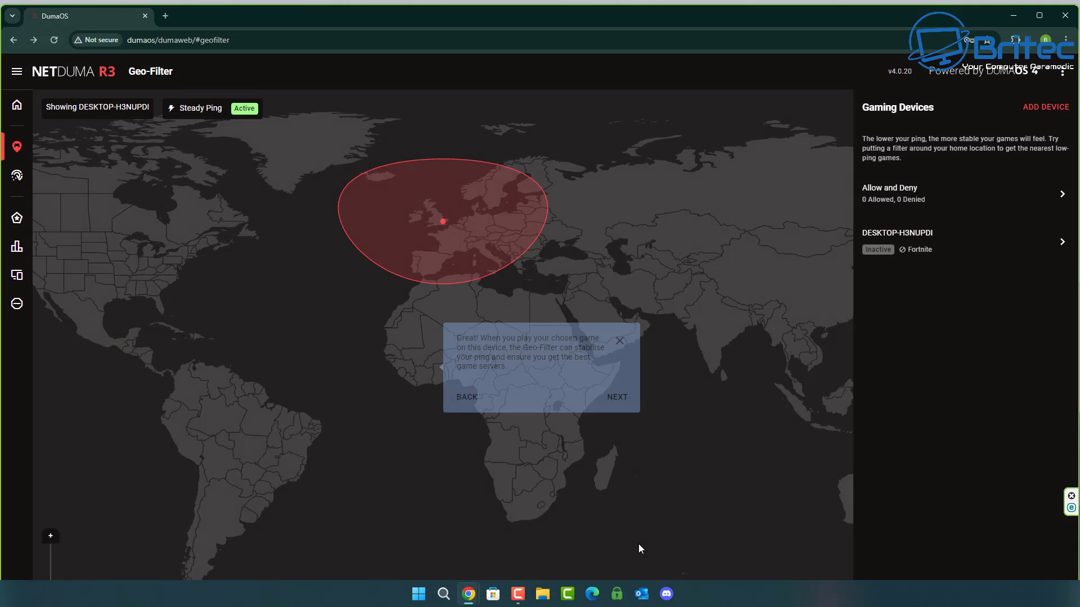
pyautogui.click(404, 403)
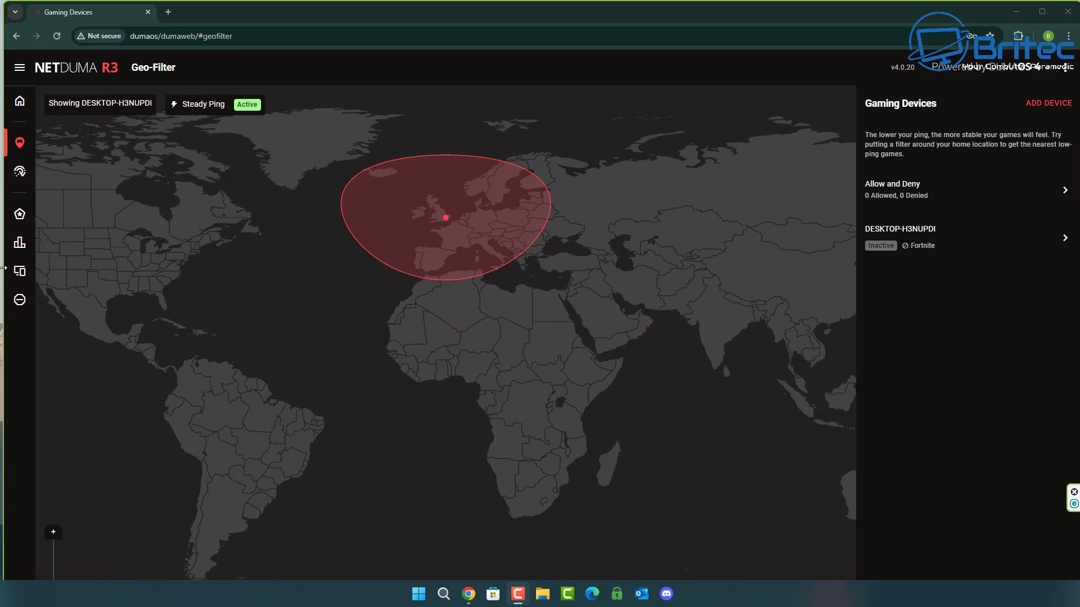
# Show the Ping Heatmap for Fortnite, listing its game servers ranked by ping
pyautogui.click(23, 176)
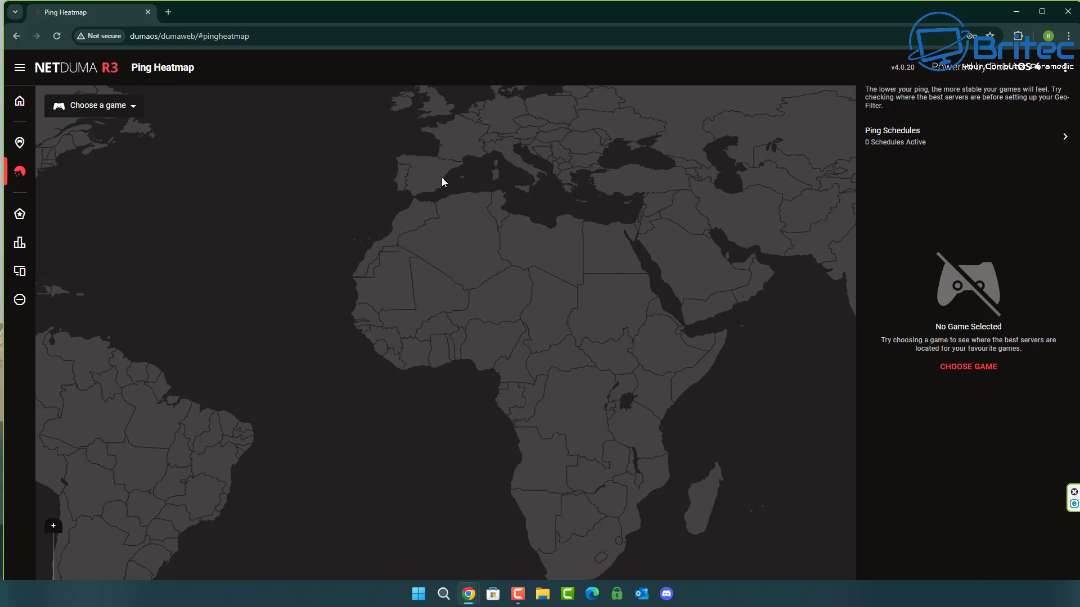
pyautogui.click(123, 110)
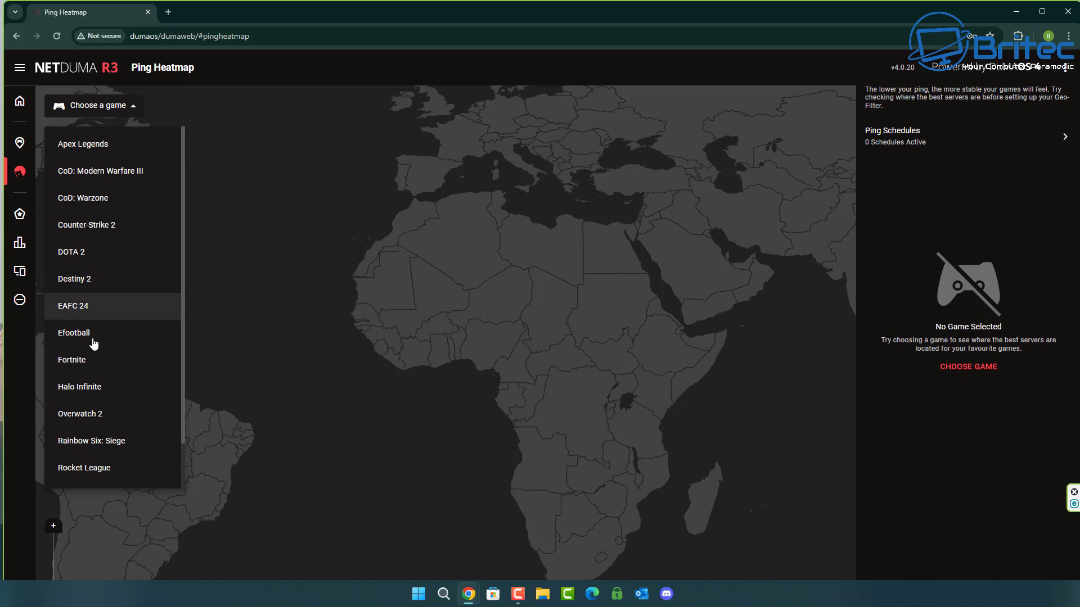
pyautogui.click(90, 363)
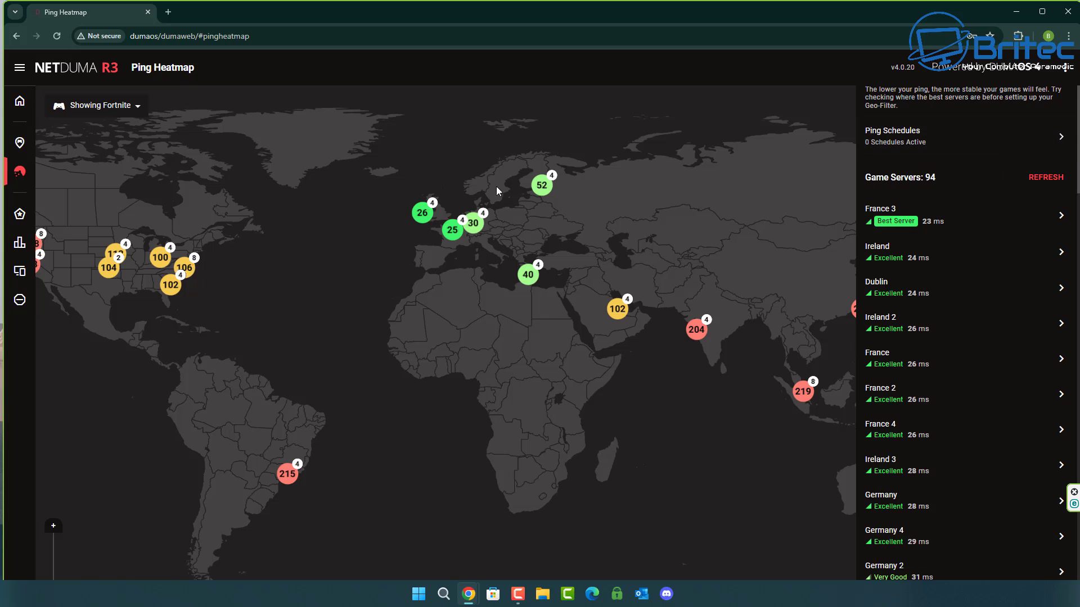
# Zoom the heatmap in on the Ireland and UK server markers
pyautogui.rightClick(424, 216)
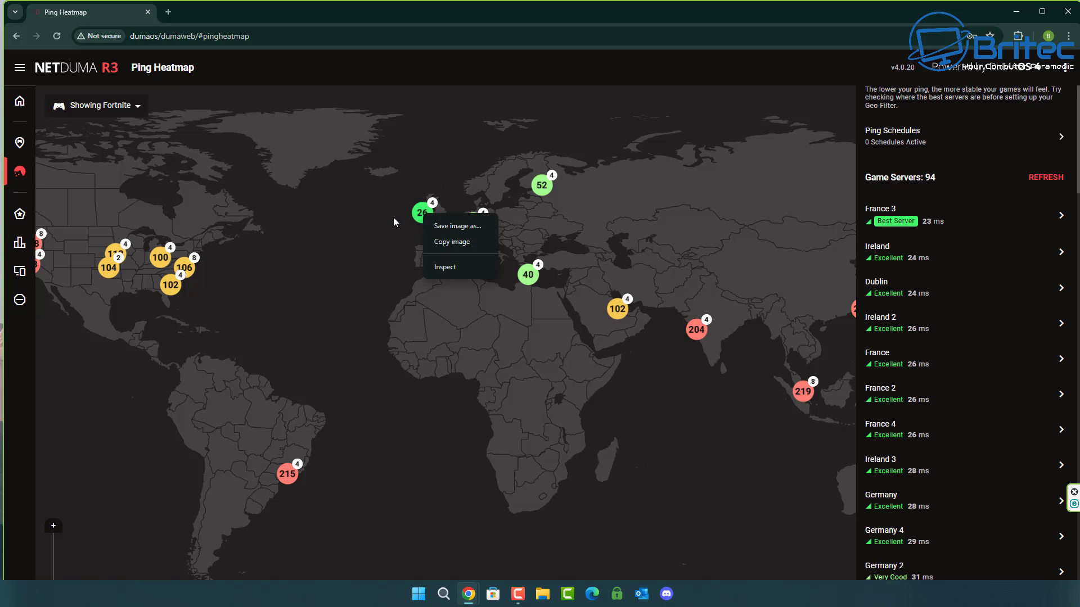
pyautogui.click(394, 217)
pyautogui.click(422, 213)
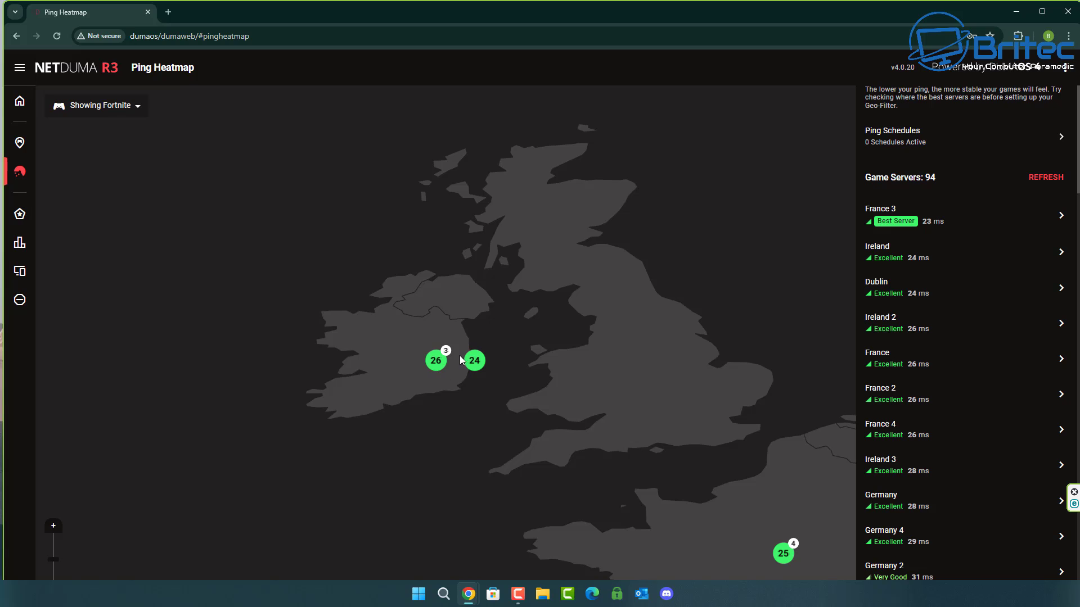
# Visit SmartBOOST and Network Activity, then open Device Manager showing the wired PC online
pyautogui.click(20, 217)
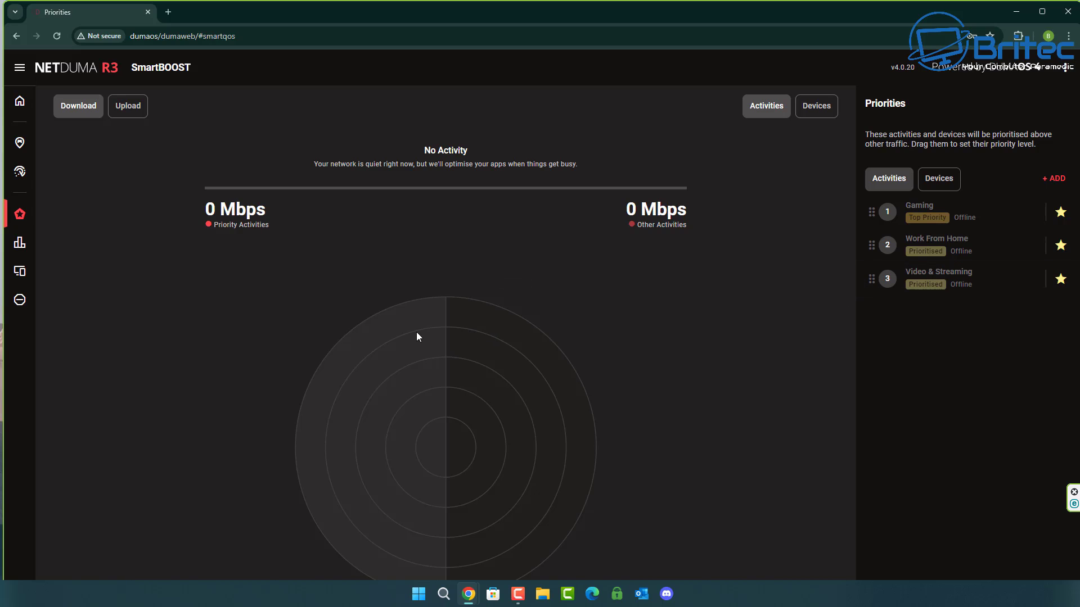
pyautogui.click(20, 244)
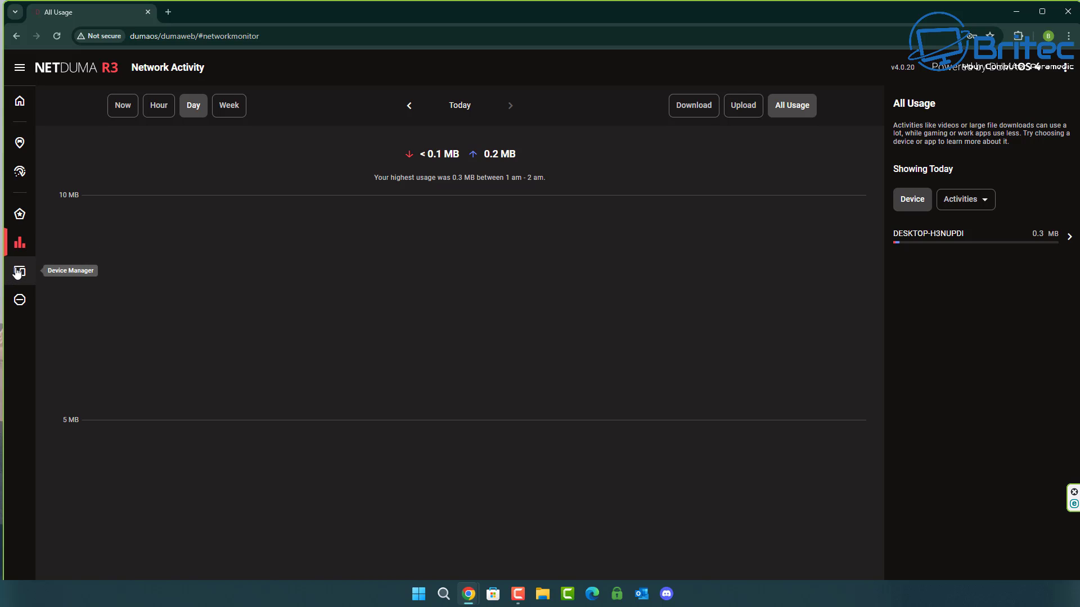
pyautogui.click(18, 273)
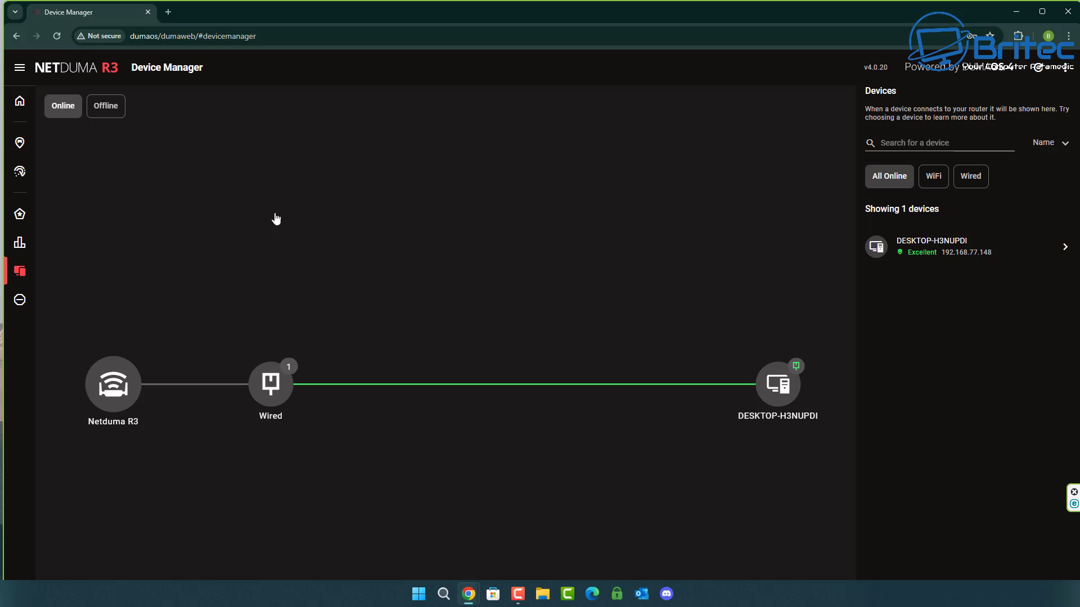